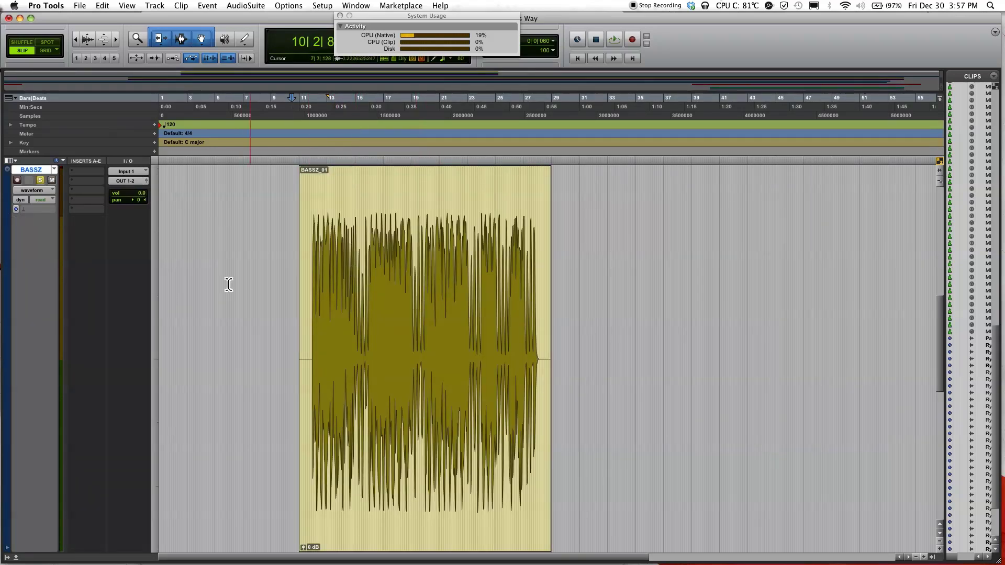
left_click(156, 286)
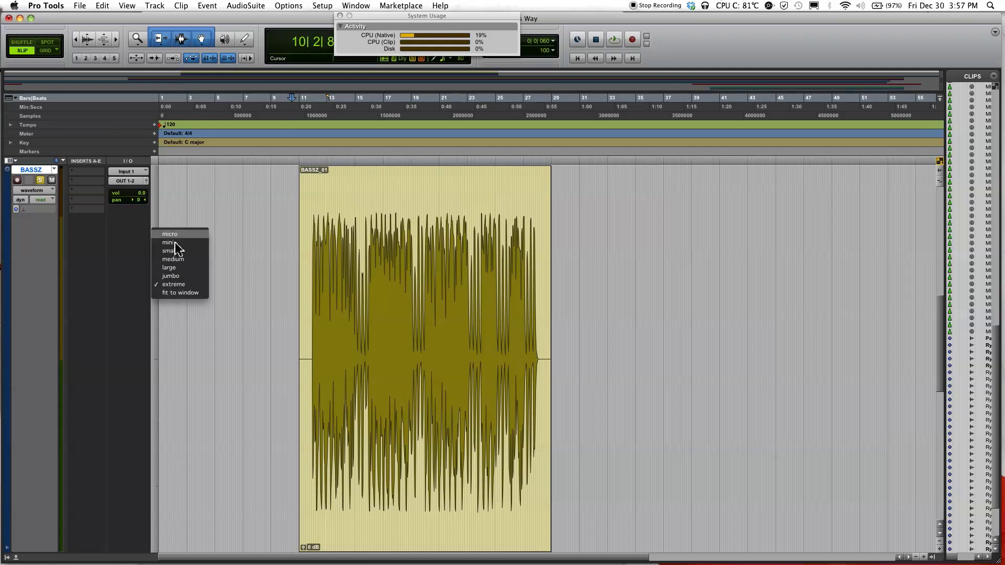
left_click(154, 205)
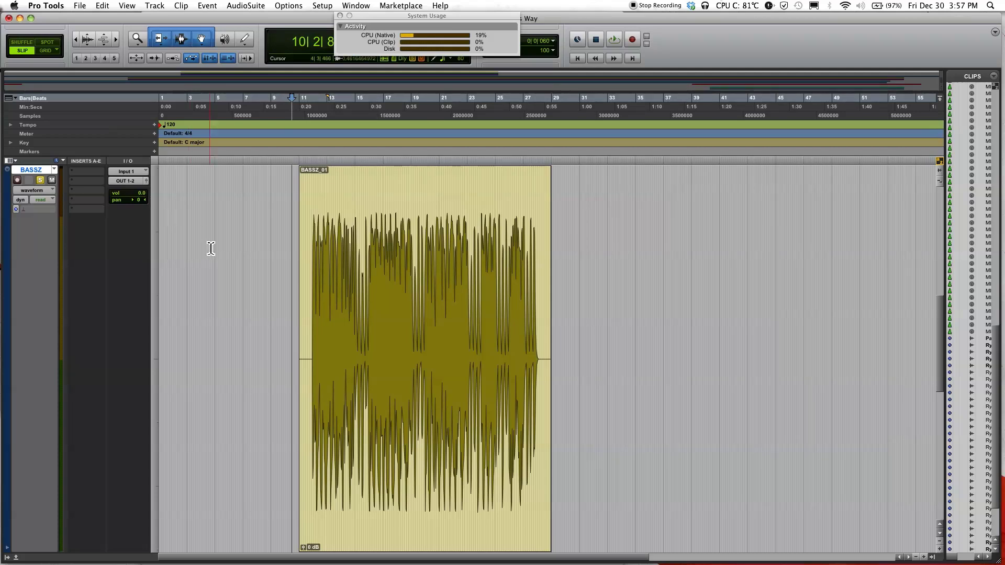
left_click(155, 261)
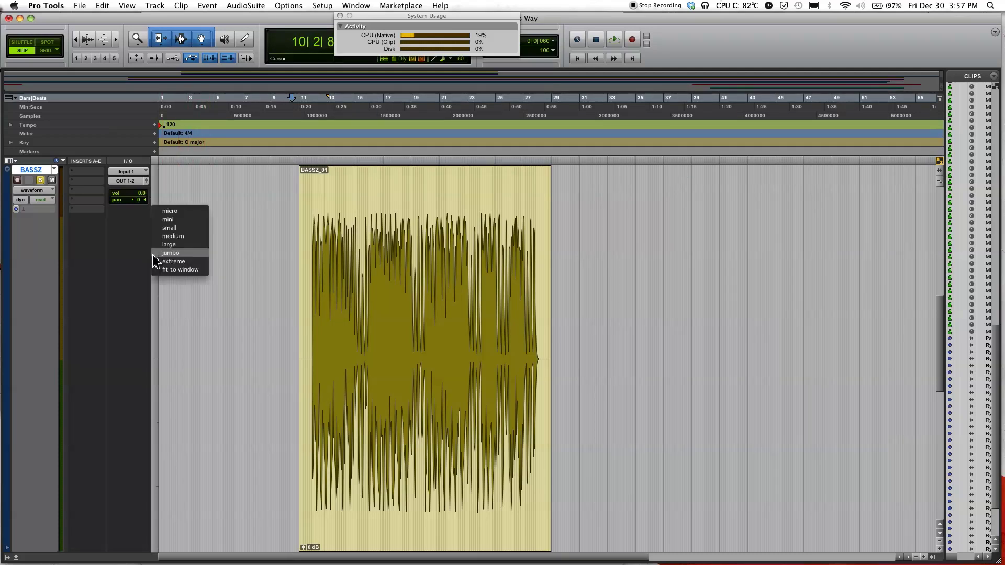
left_click(156, 303)
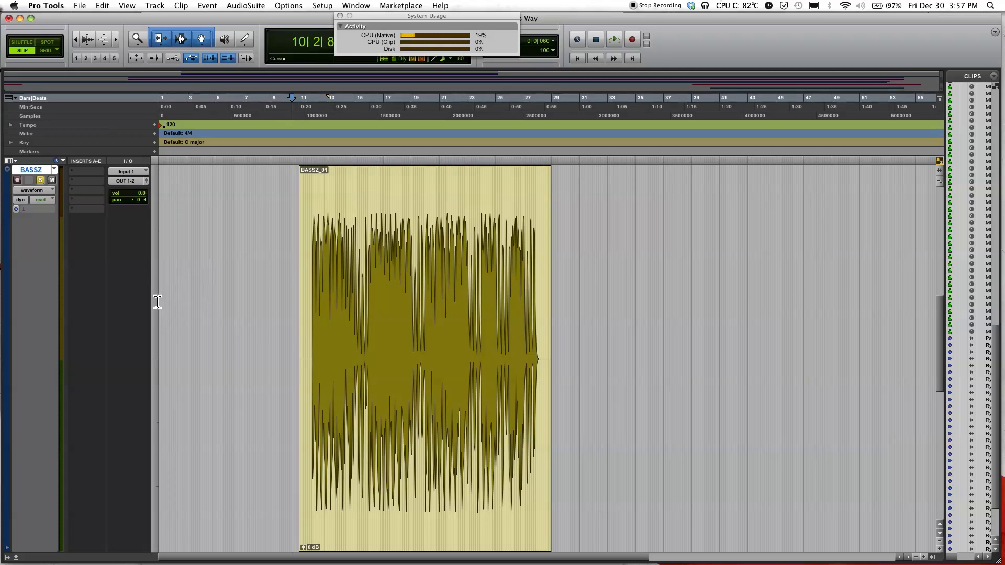
- Play the BASSZ_01 clip from bar 11, then stop playback
left_click(312, 236)
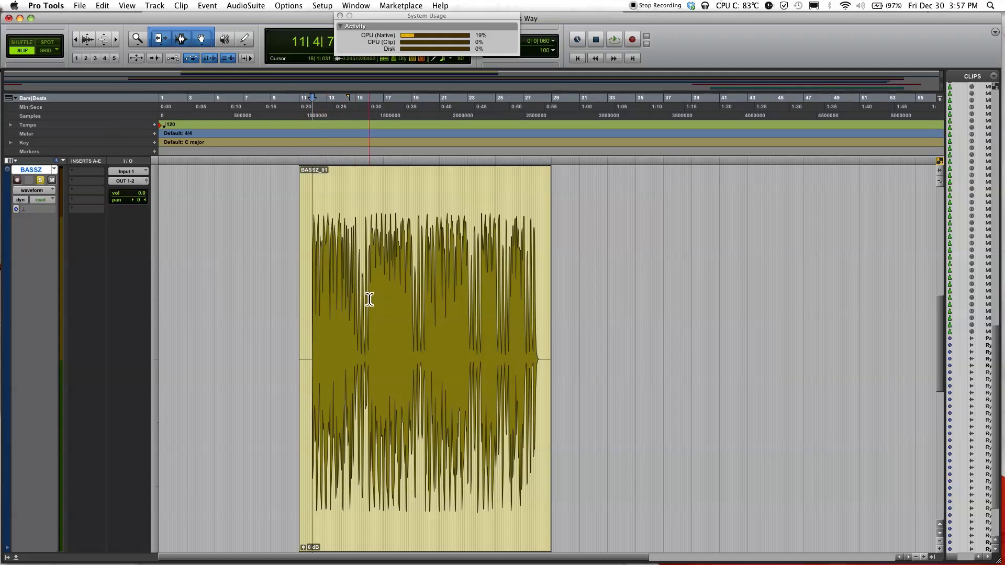
key("space")
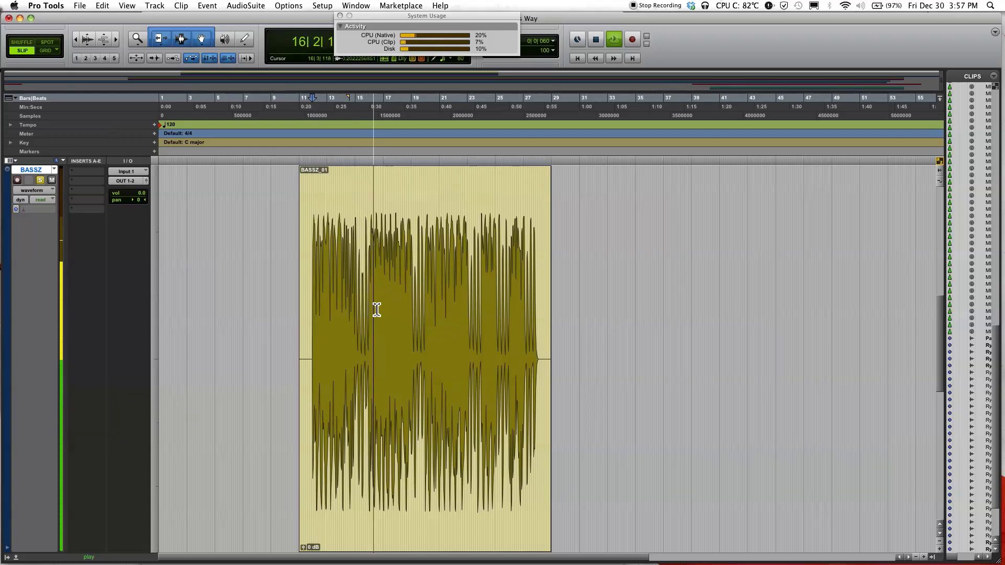
key("space")
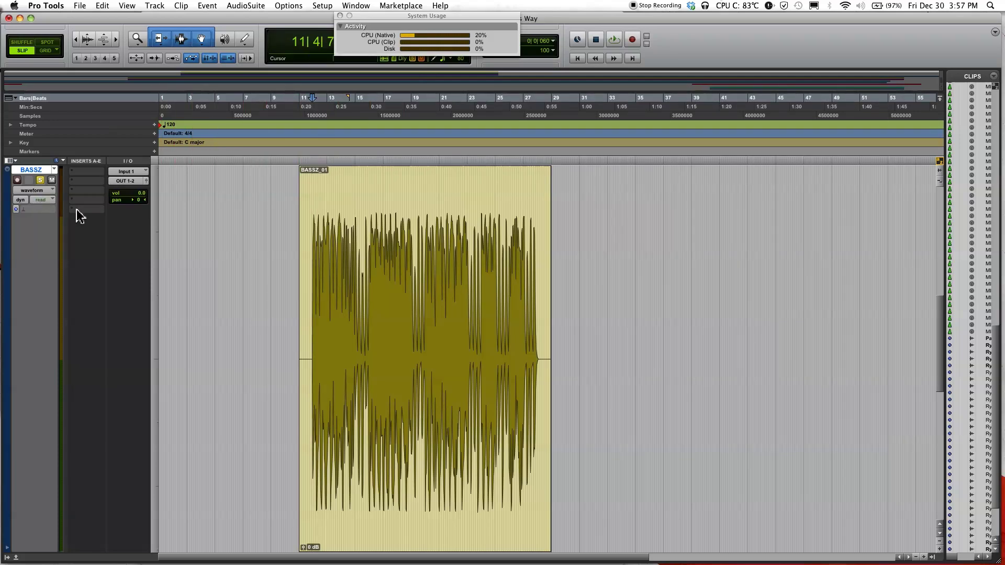
- Switch the BASSZ track to its volume automation view and select the Grabber tool
left_click(33, 190)
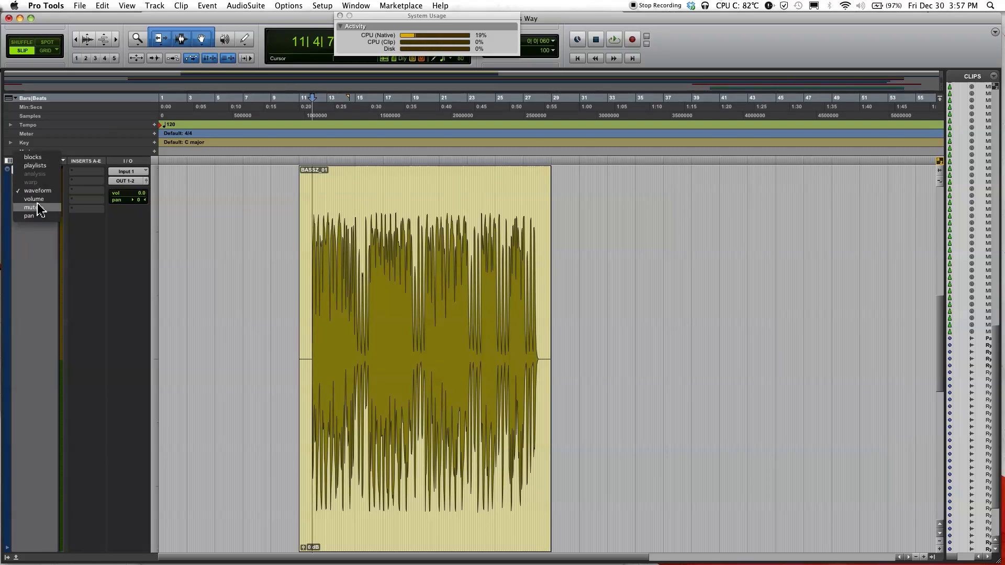
left_click(34, 199)
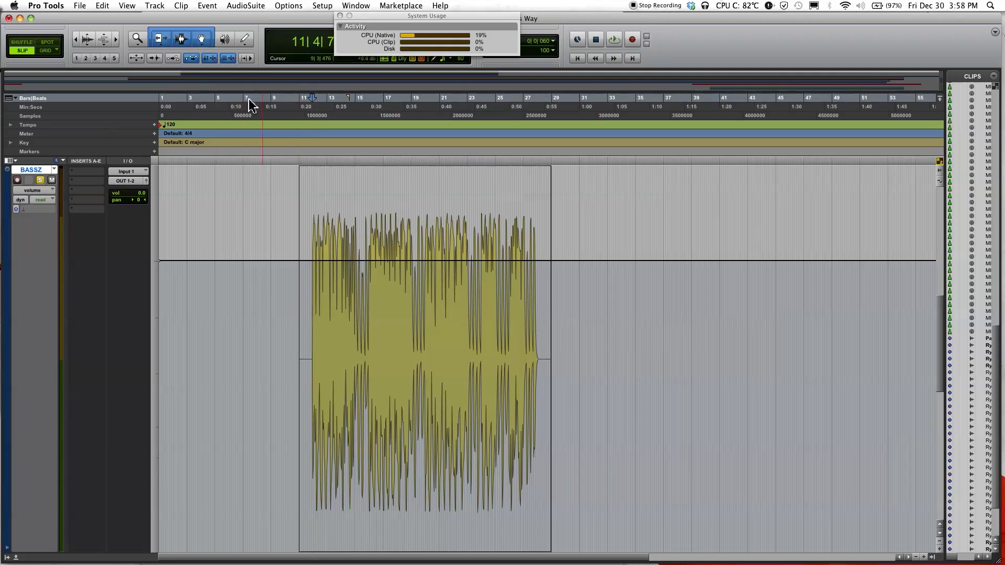
left_click(205, 45)
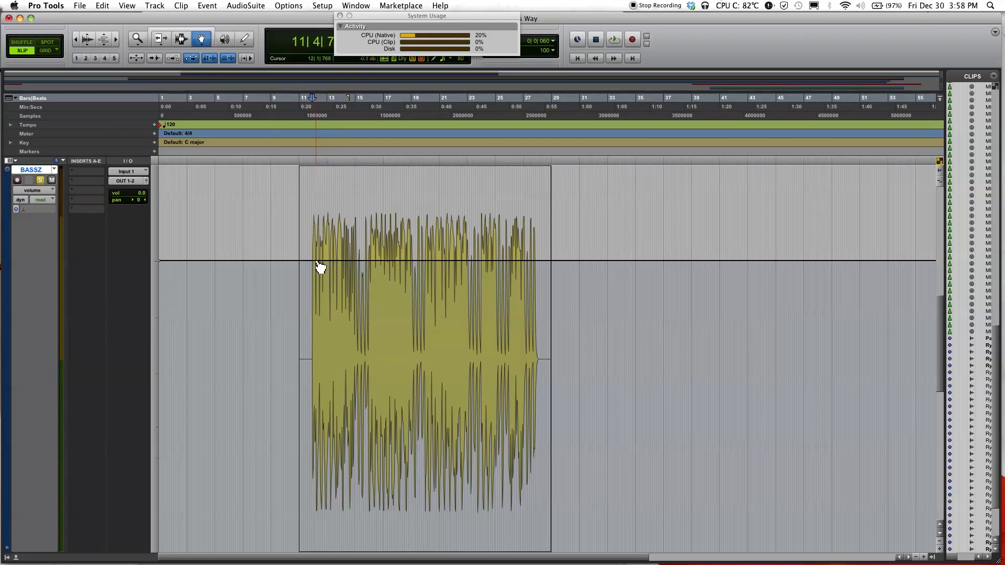
- Add volume breakpoints peaking near bar 12, dipping near bar 13, then rising and falling later
left_click_drag(317, 261, 324, 225)
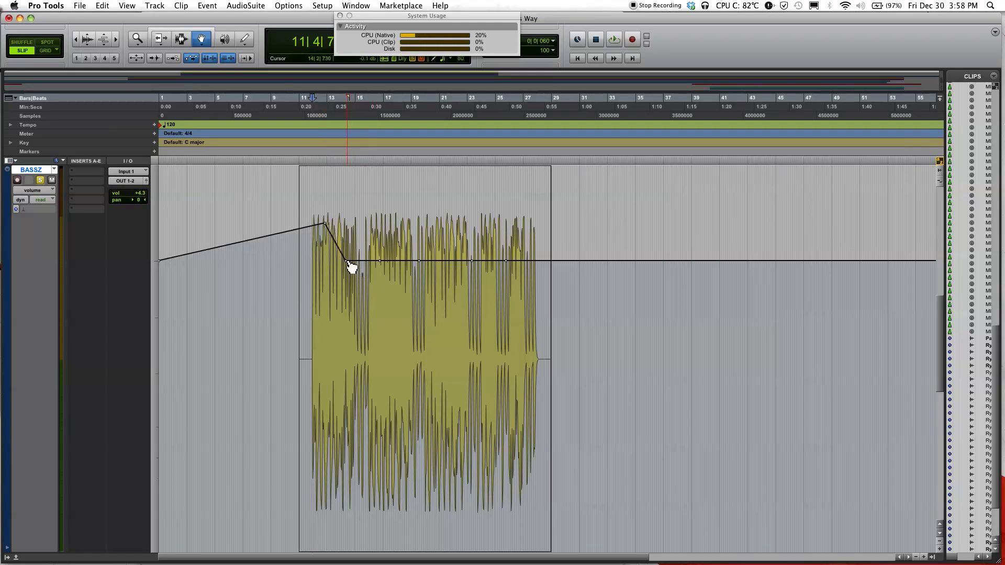
left_click_drag(350, 264, 408, 308)
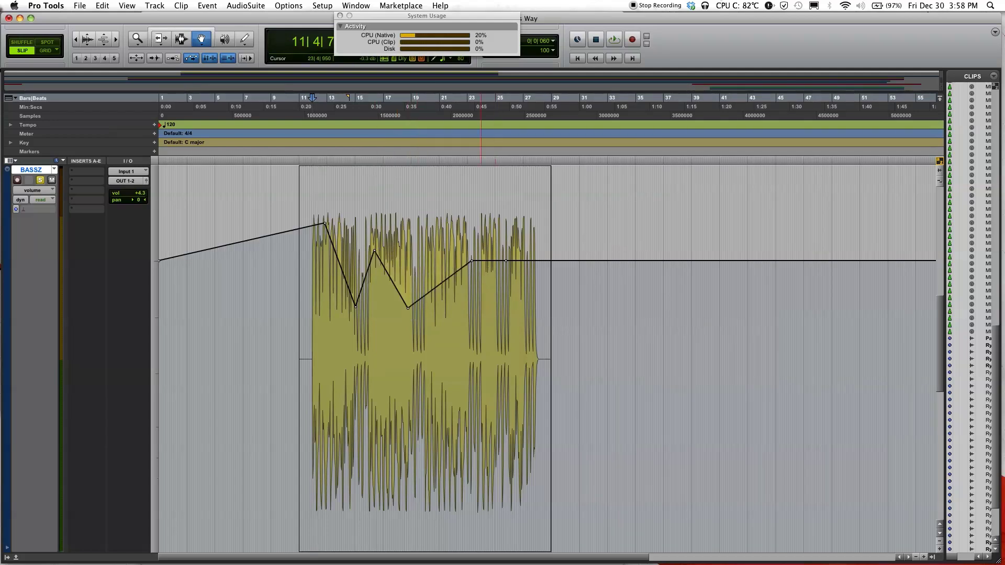
left_click_drag(474, 261, 443, 242)
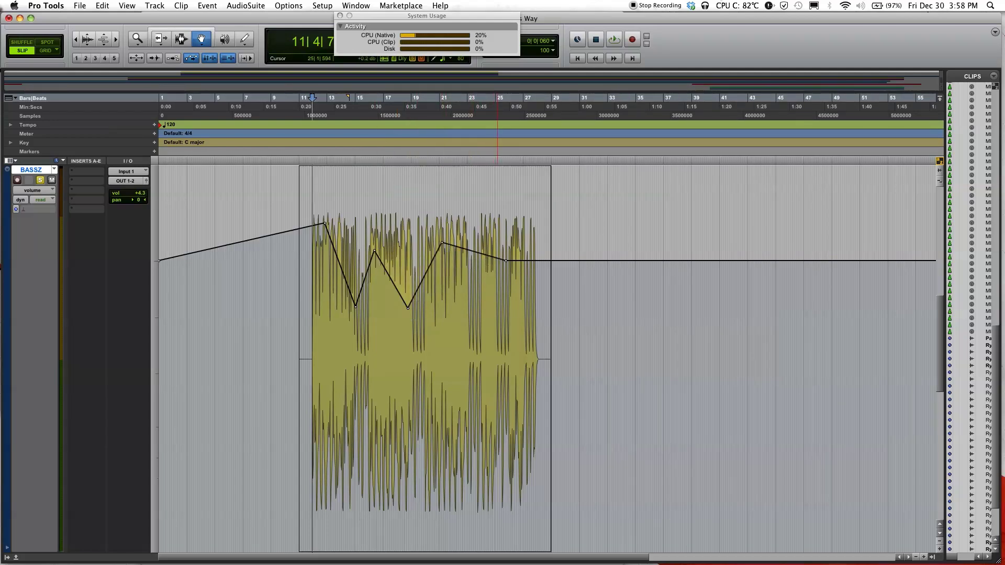
left_click_drag(505, 260, 506, 286)
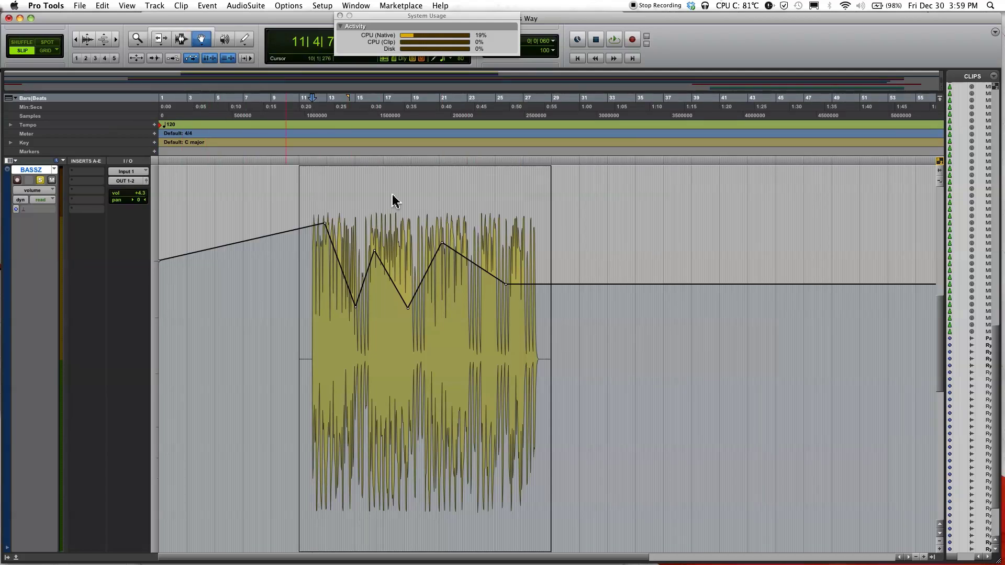
left_click(196, 46)
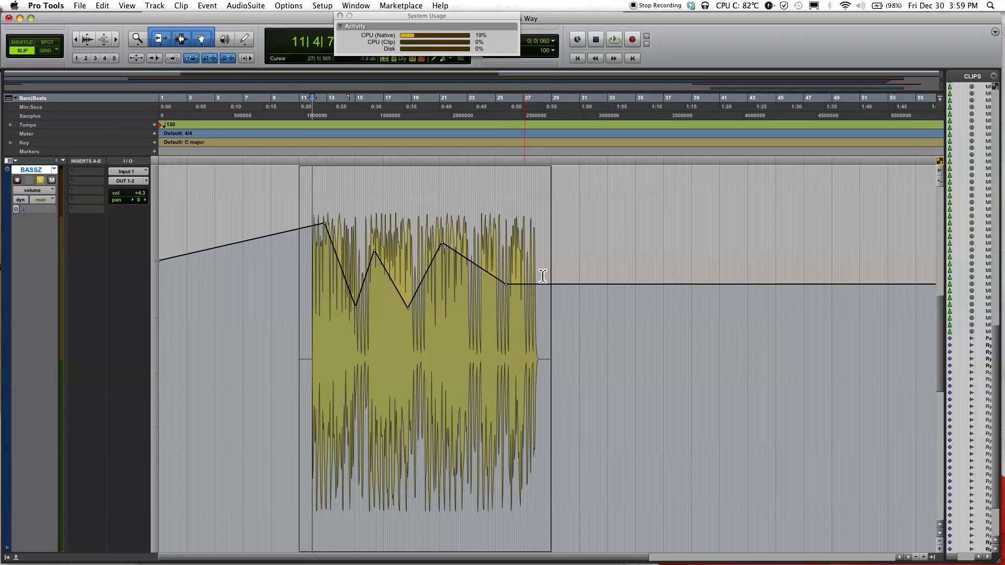
left_click_drag(546, 276, 289, 265)
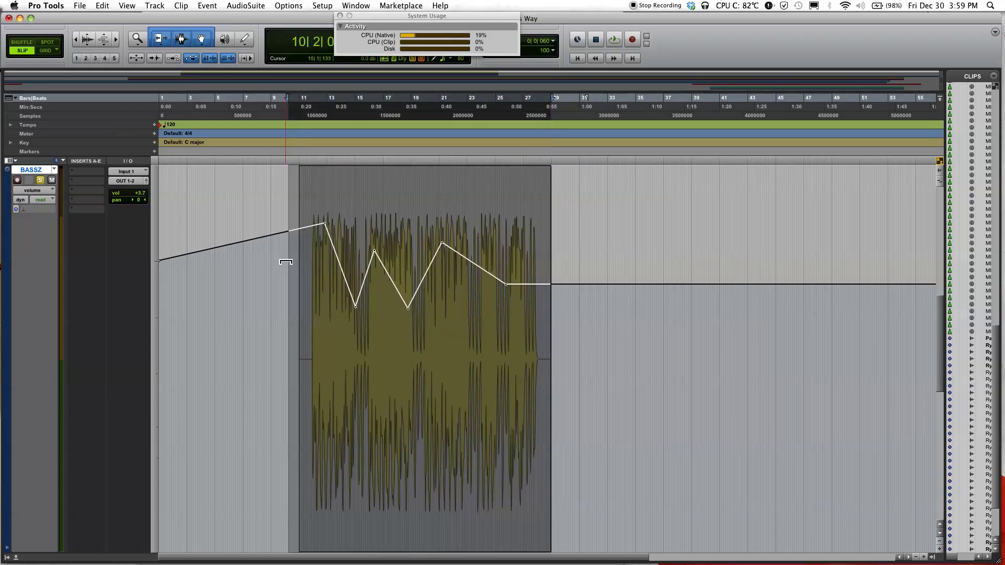
key("super+z")
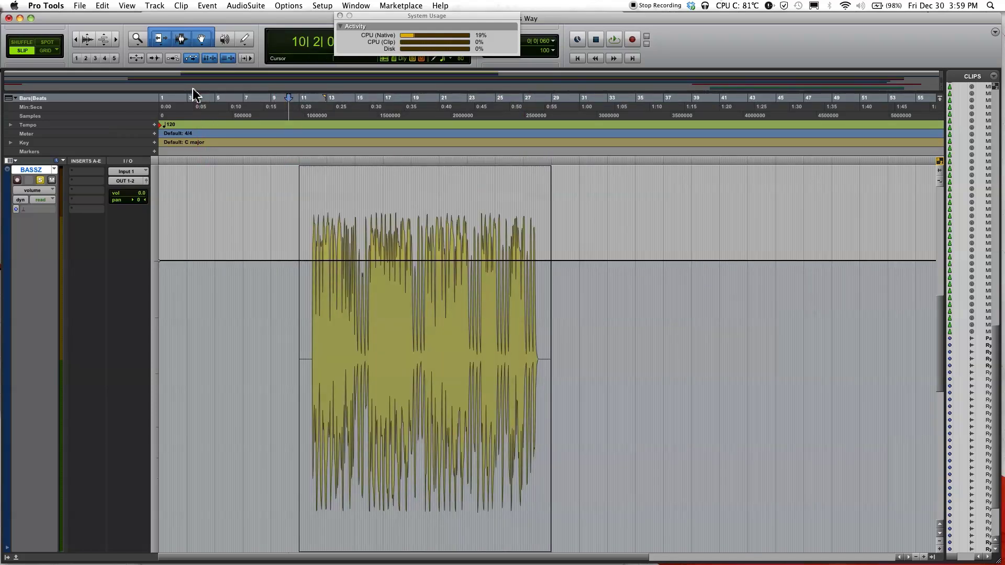
left_click(181, 34)
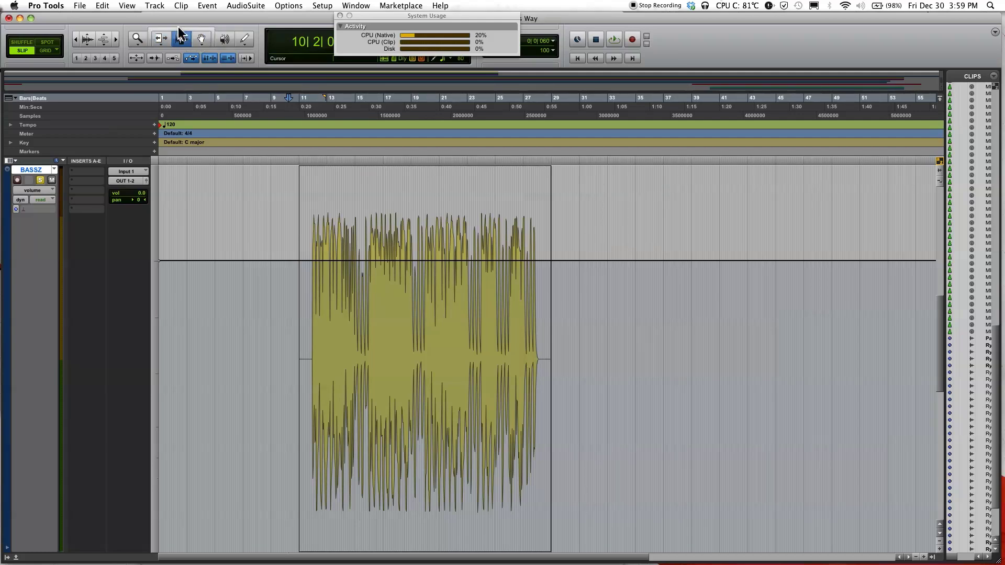
left_click(179, 29)
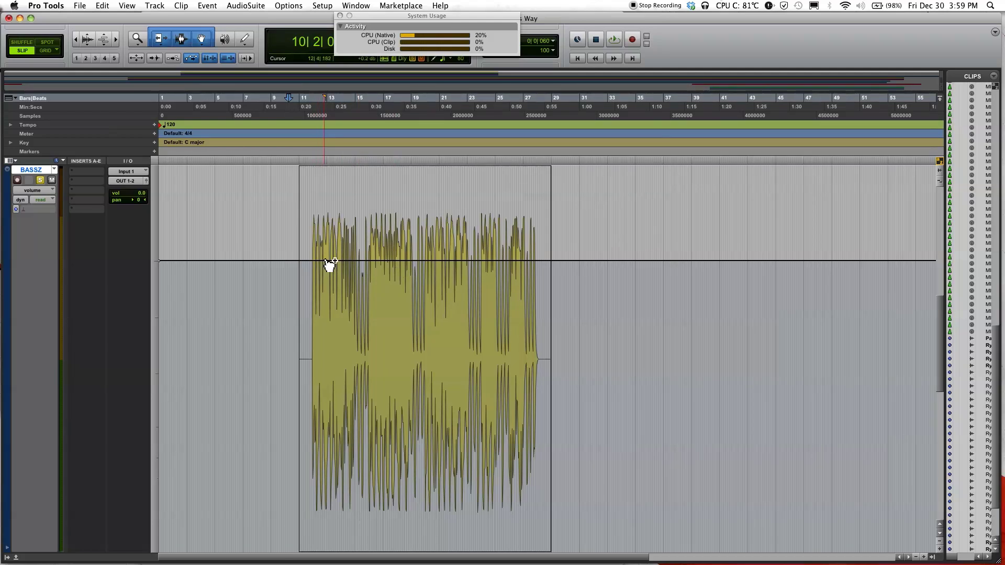
- Add five new breakpoints along the BASSZ volume line across the clip
left_click(363, 261)
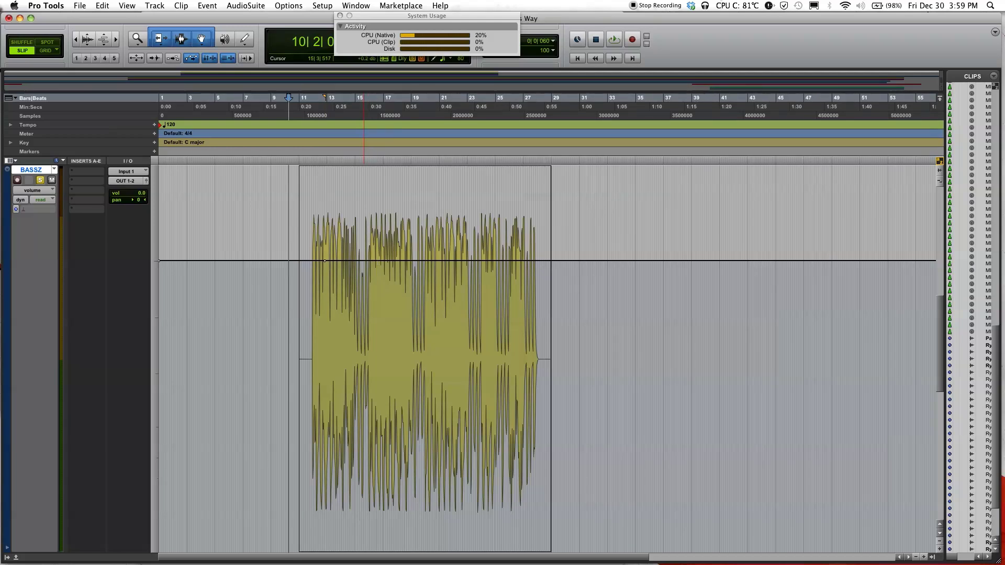
left_click(407, 261)
left_click(439, 260)
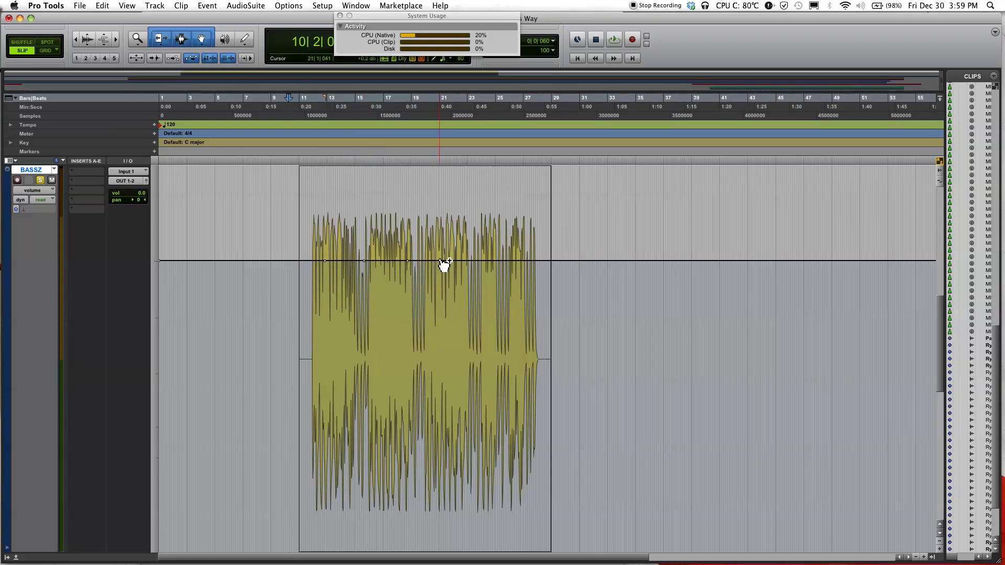
left_click(477, 261)
left_click(578, 262)
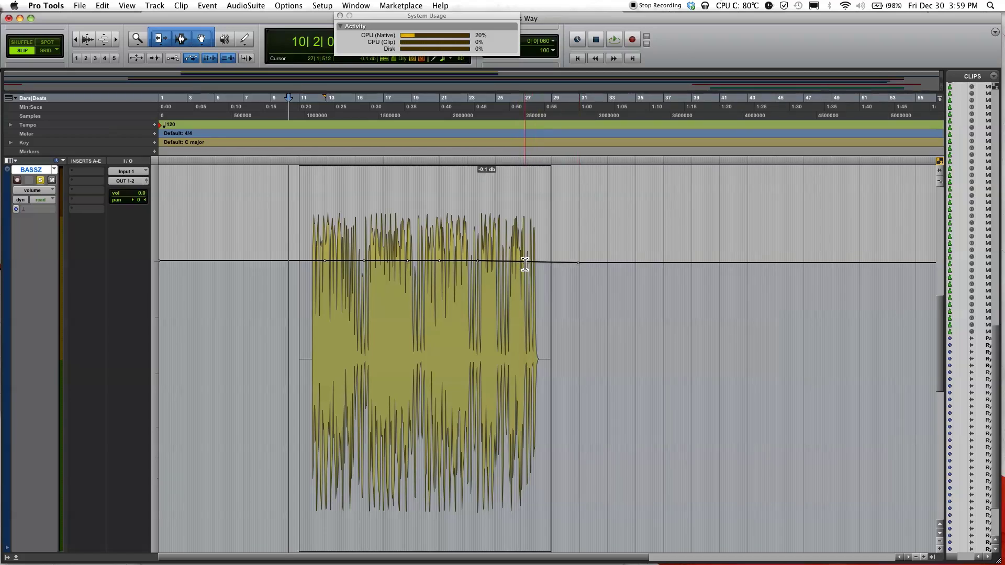
- Drag the breakpoints into peaks and dips, raising the first to about +4.7 dB
left_click(325, 261)
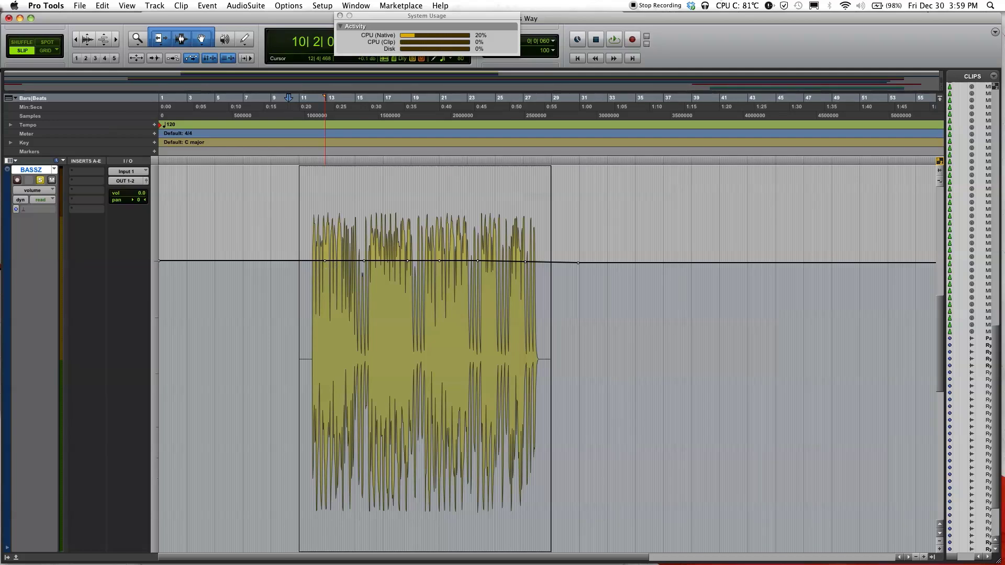
left_click_drag(325, 261, 320, 217)
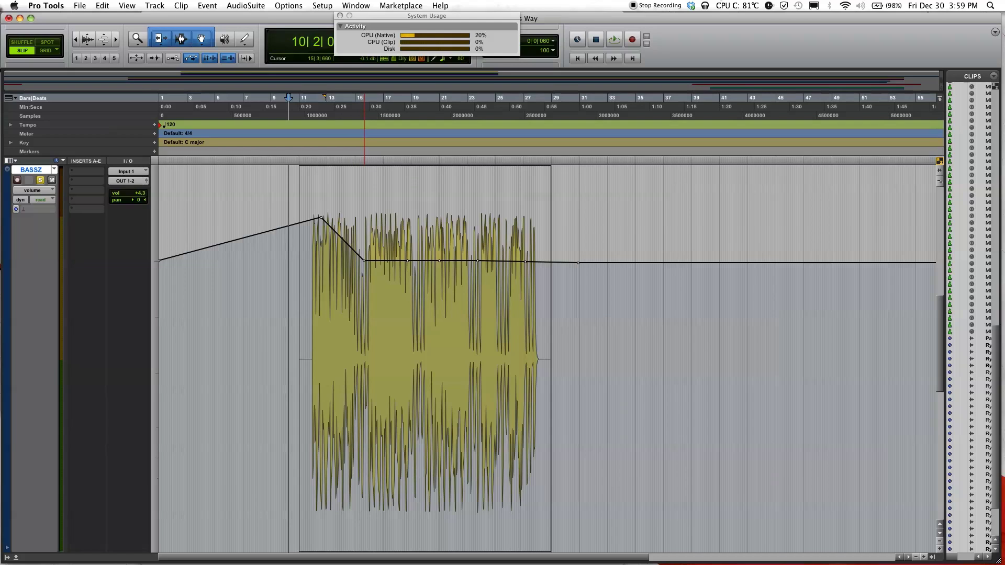
left_click_drag(364, 261, 364, 323)
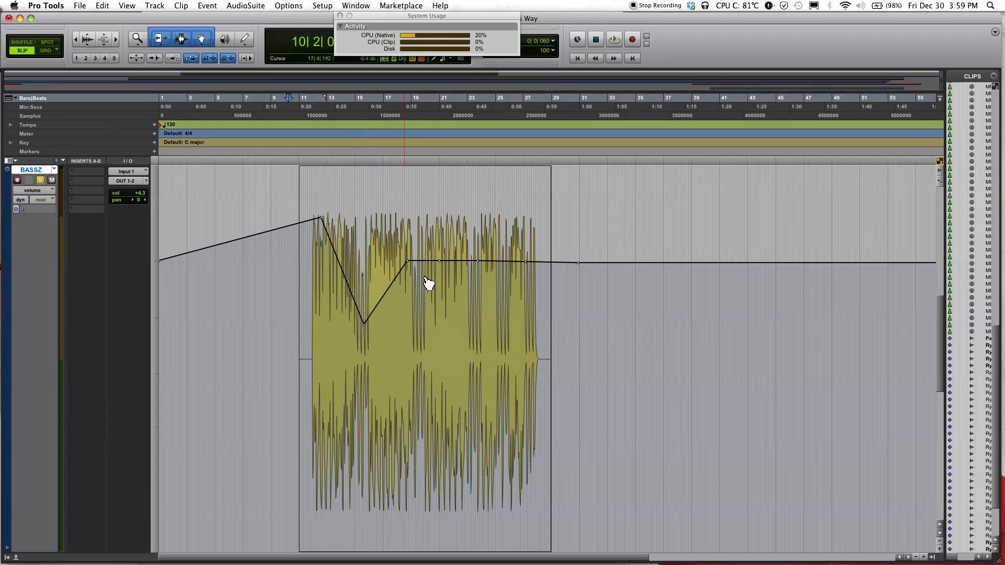
left_click_drag(407, 260, 423, 321)
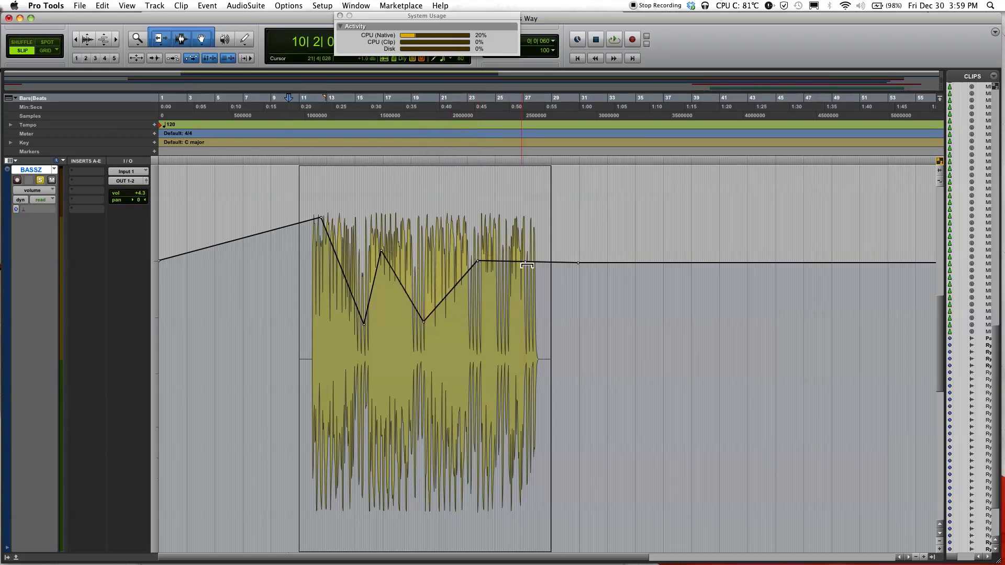
key("super+z")
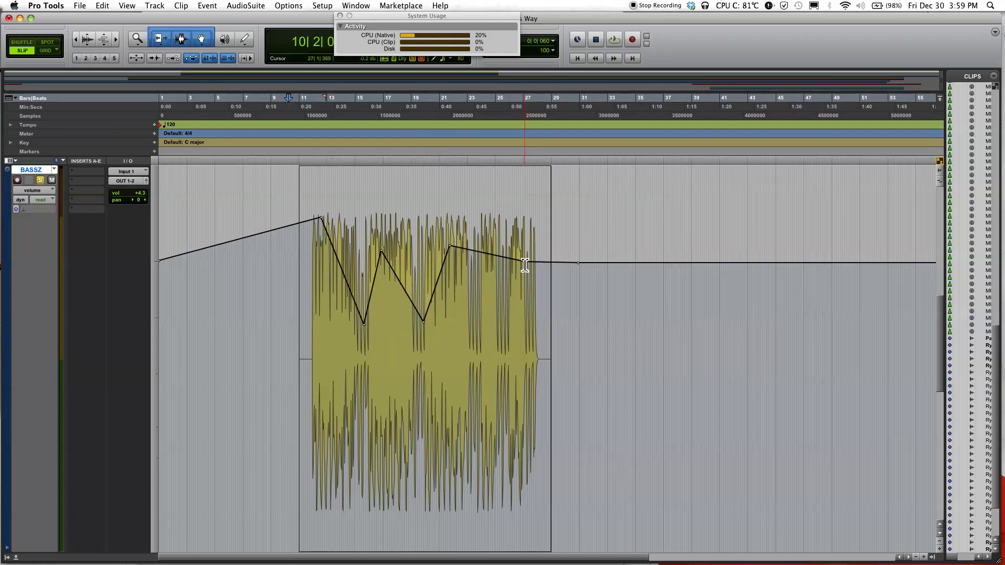
left_click_drag(524, 261, 487, 292)
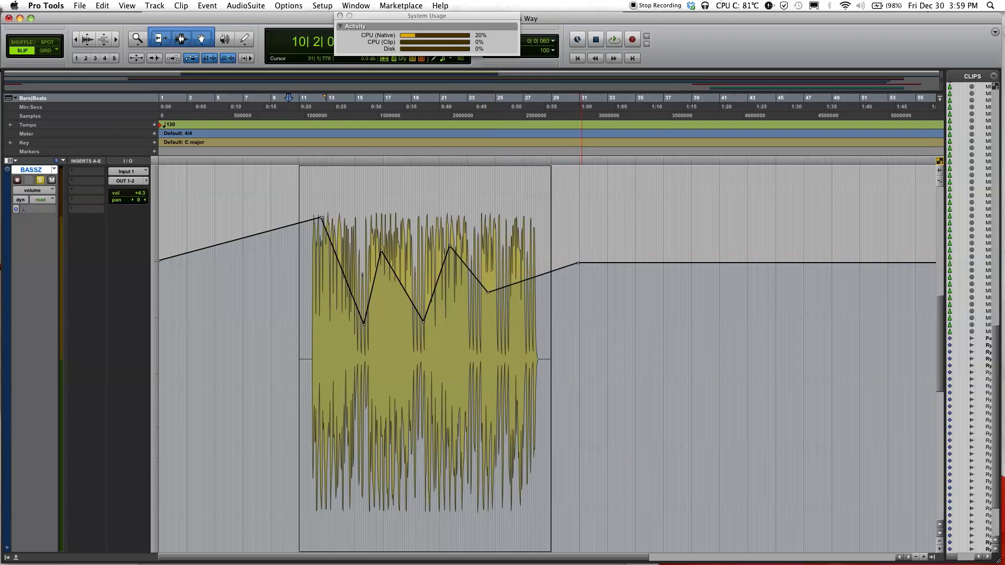
left_click(517, 253)
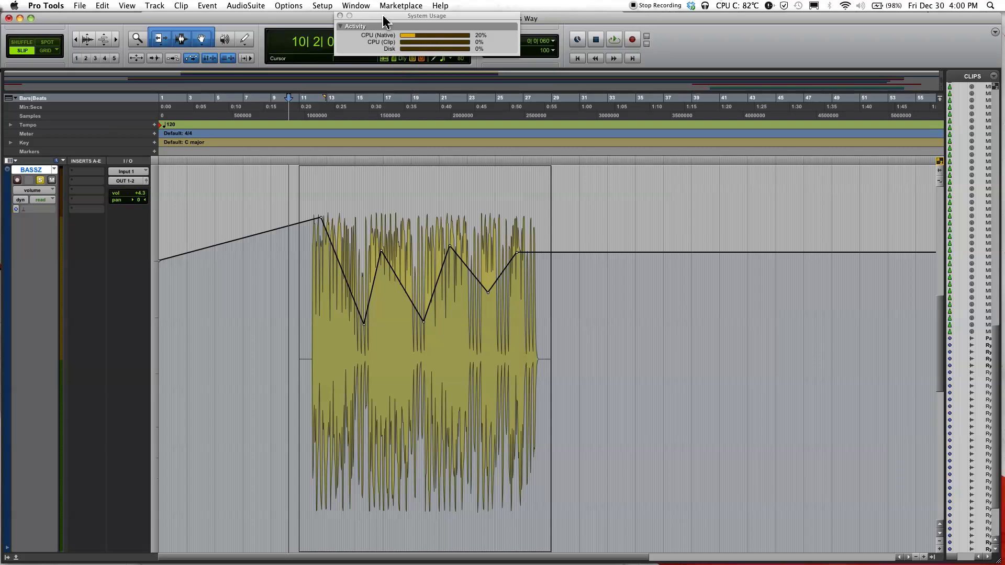
- Open the Mix window from the Window menu and move it fully on screen
left_click(360, 5)
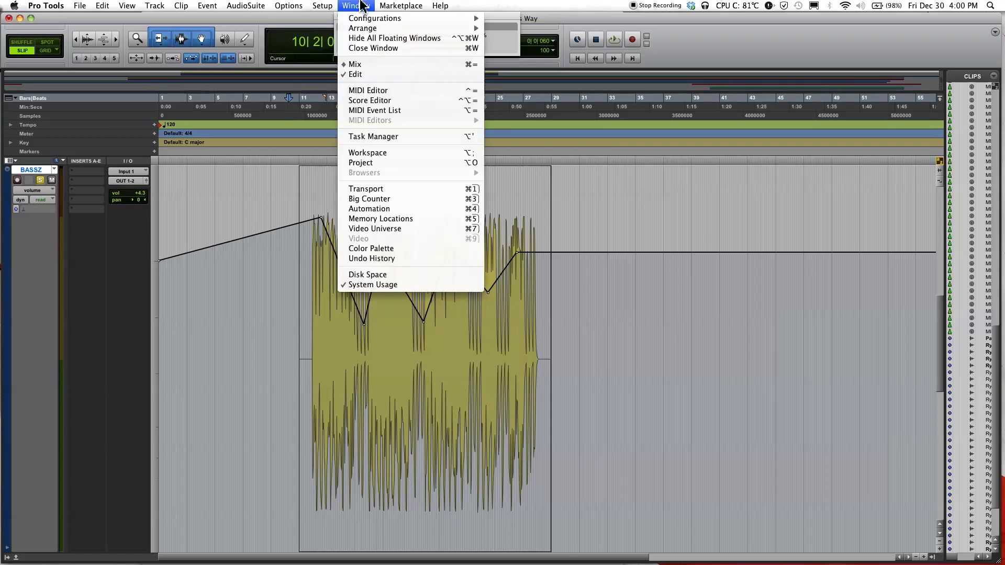
left_click(356, 65)
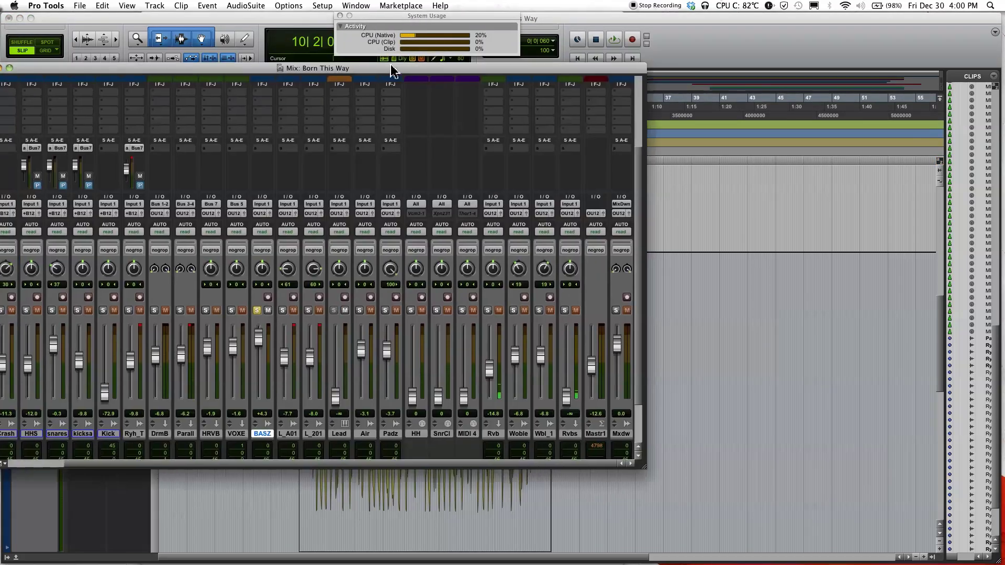
left_click_drag(391, 70, 477, 73)
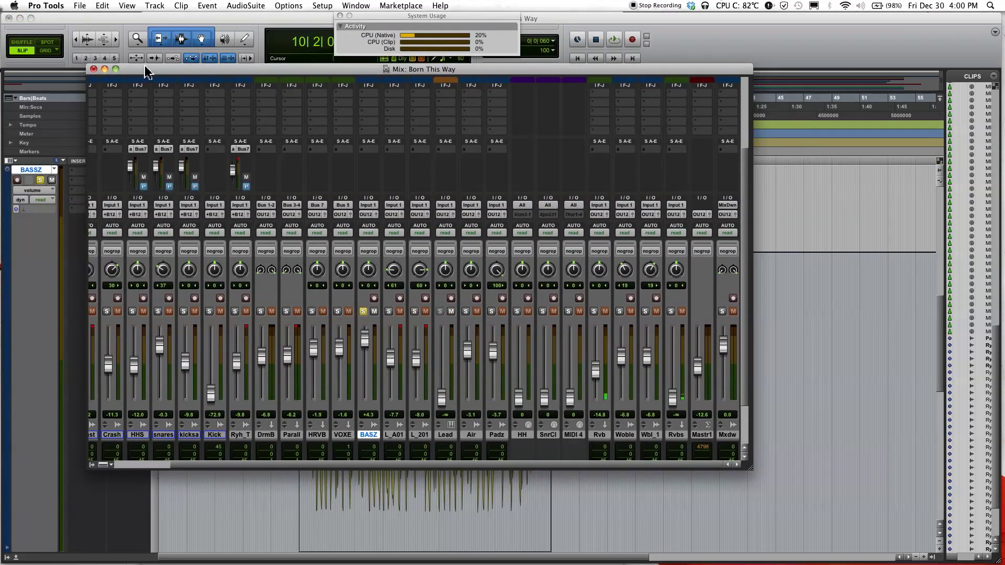
- Maximize the mixer and play the session so the BASSZ fader follows its automation, then stop
left_click(117, 70)
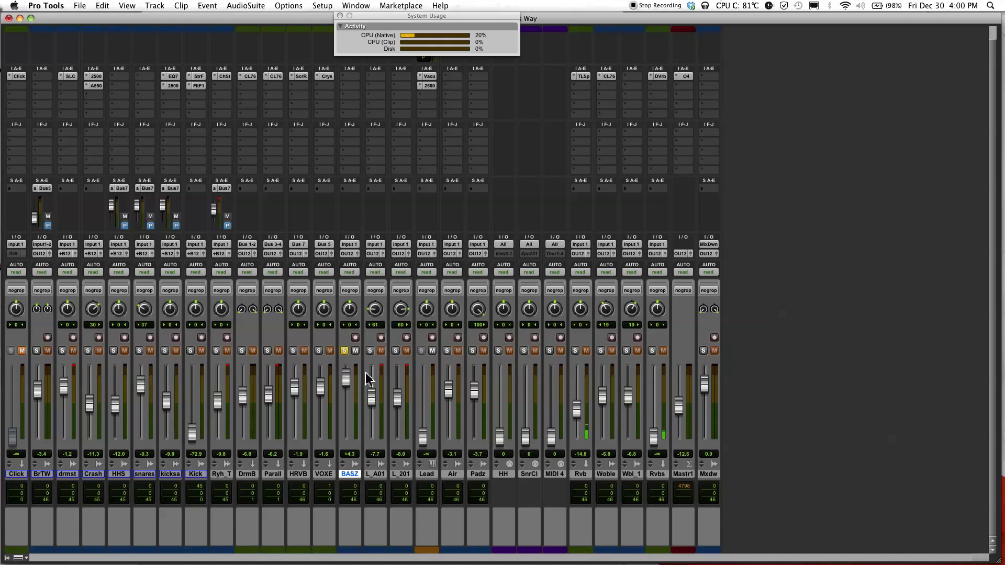
key("space")
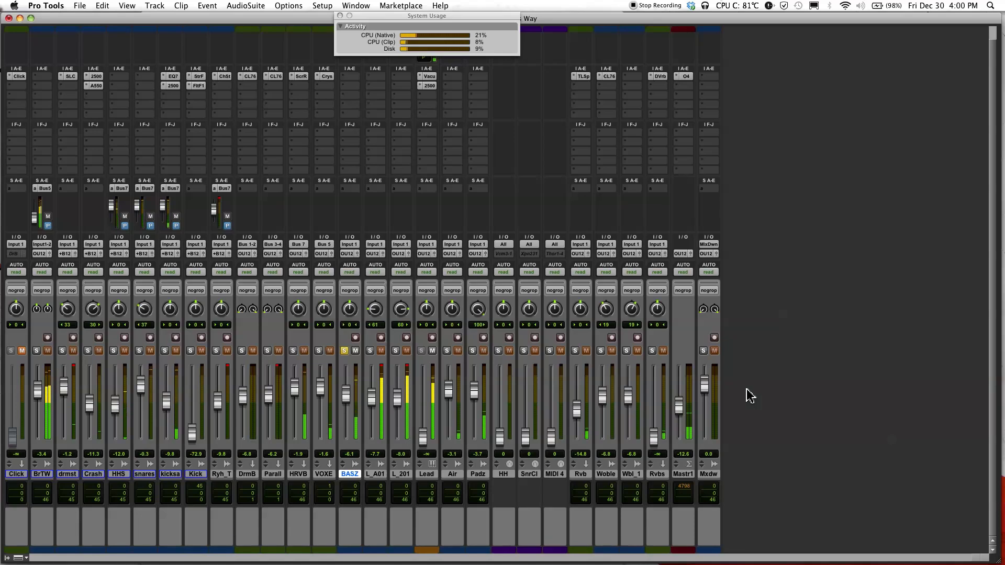
key("space")
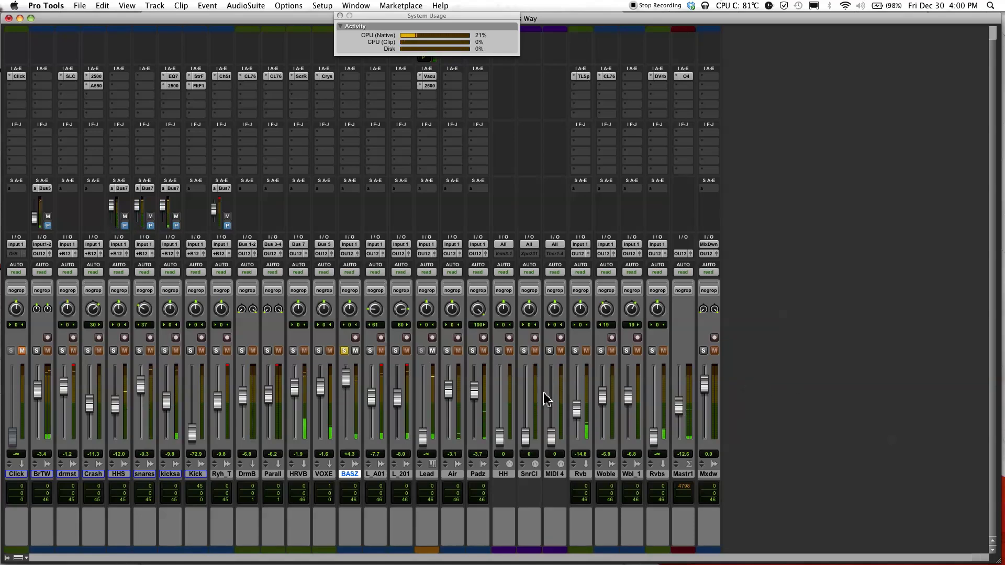